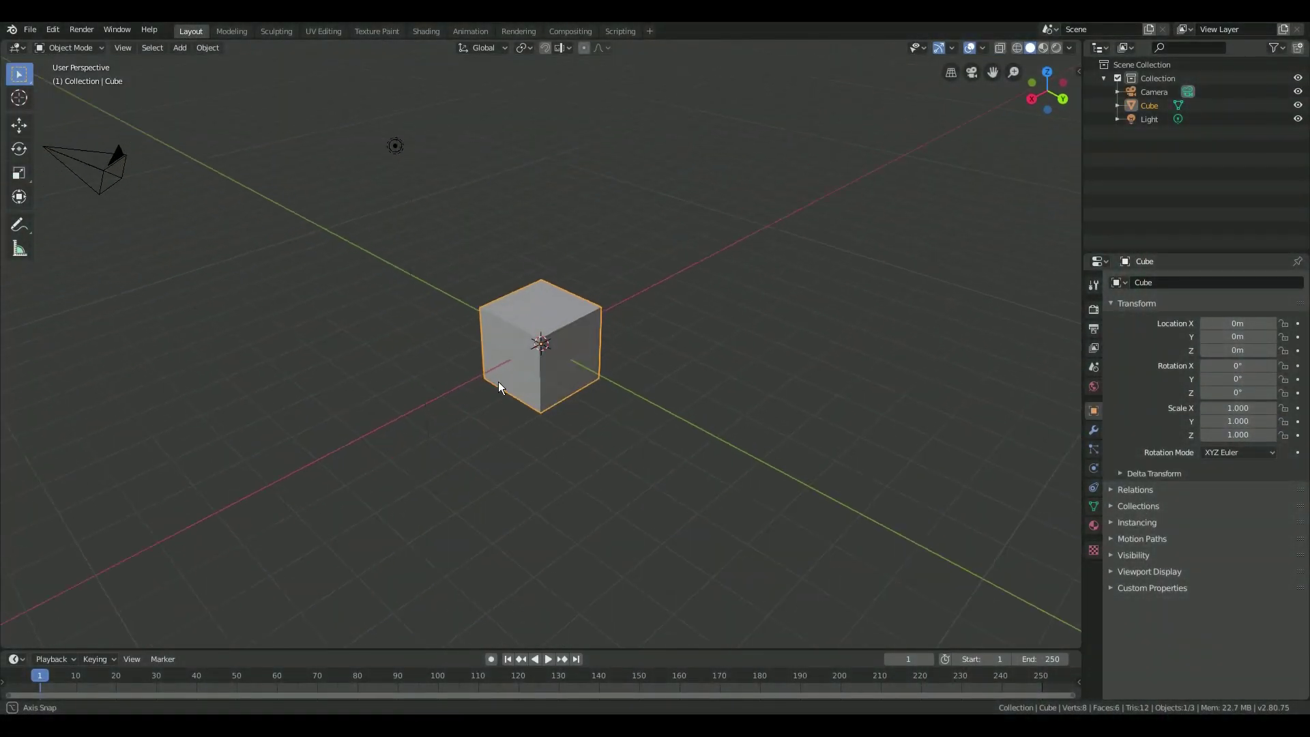
- Delete the default cube, camera and light, then add a single plane
{"action": "middle_click_drag", "start_coordinate": [396, 379], "coordinate": [462, 368]}
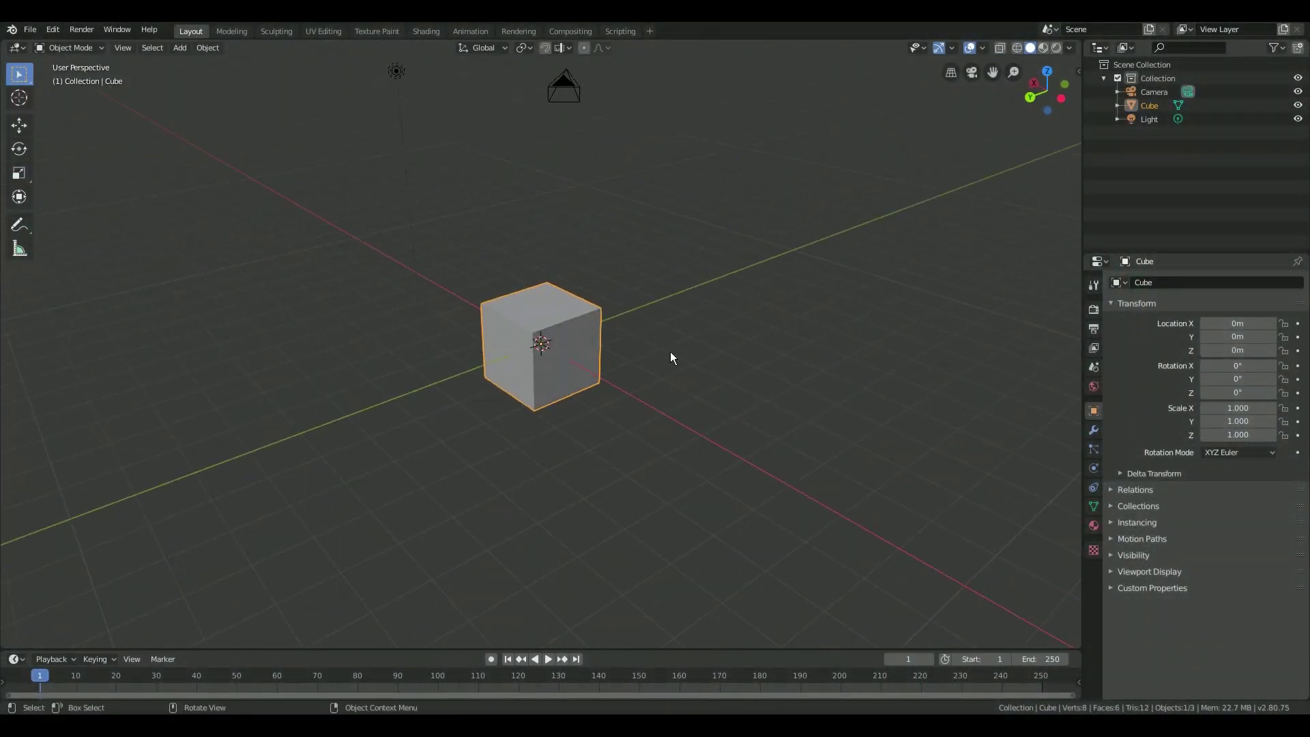
{"action": "key", "text": "a"}
{"action": "key", "text": "Delete"}
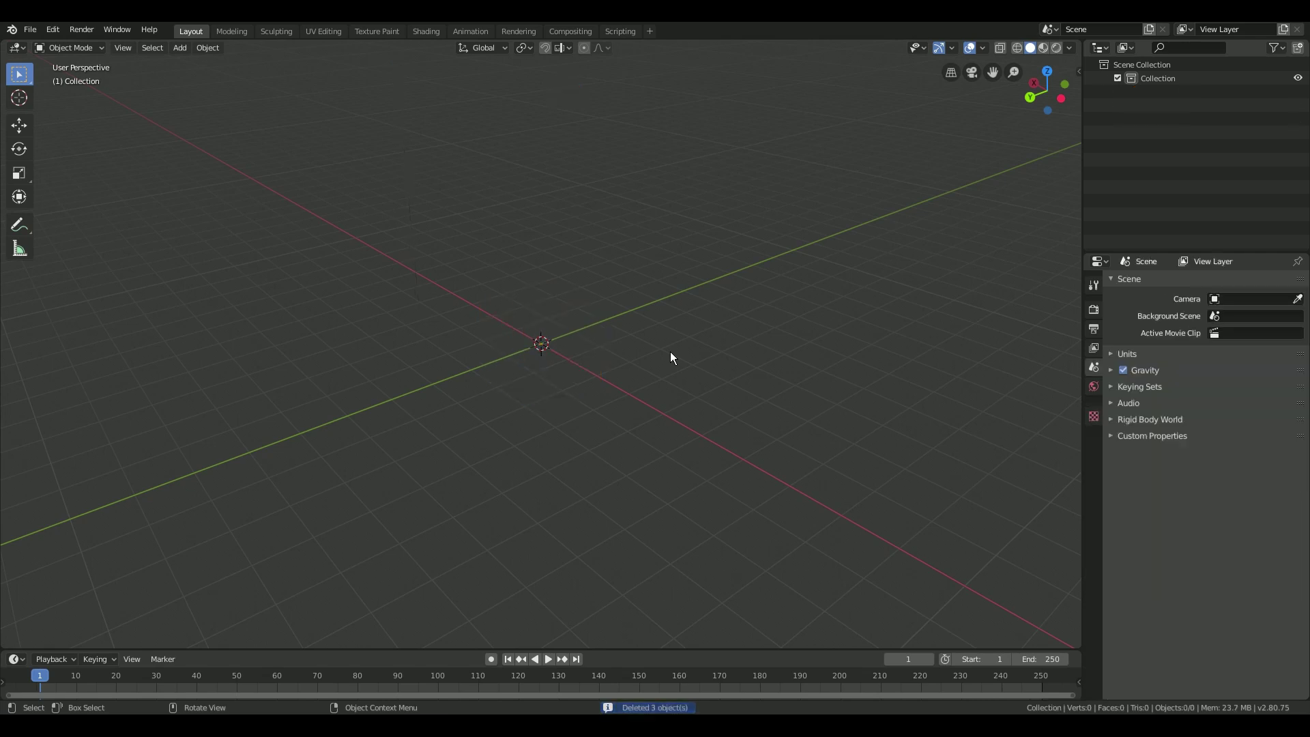
{"action": "key", "text": "shift+a"}
{"action": "left_click", "coordinate": [714, 354]}
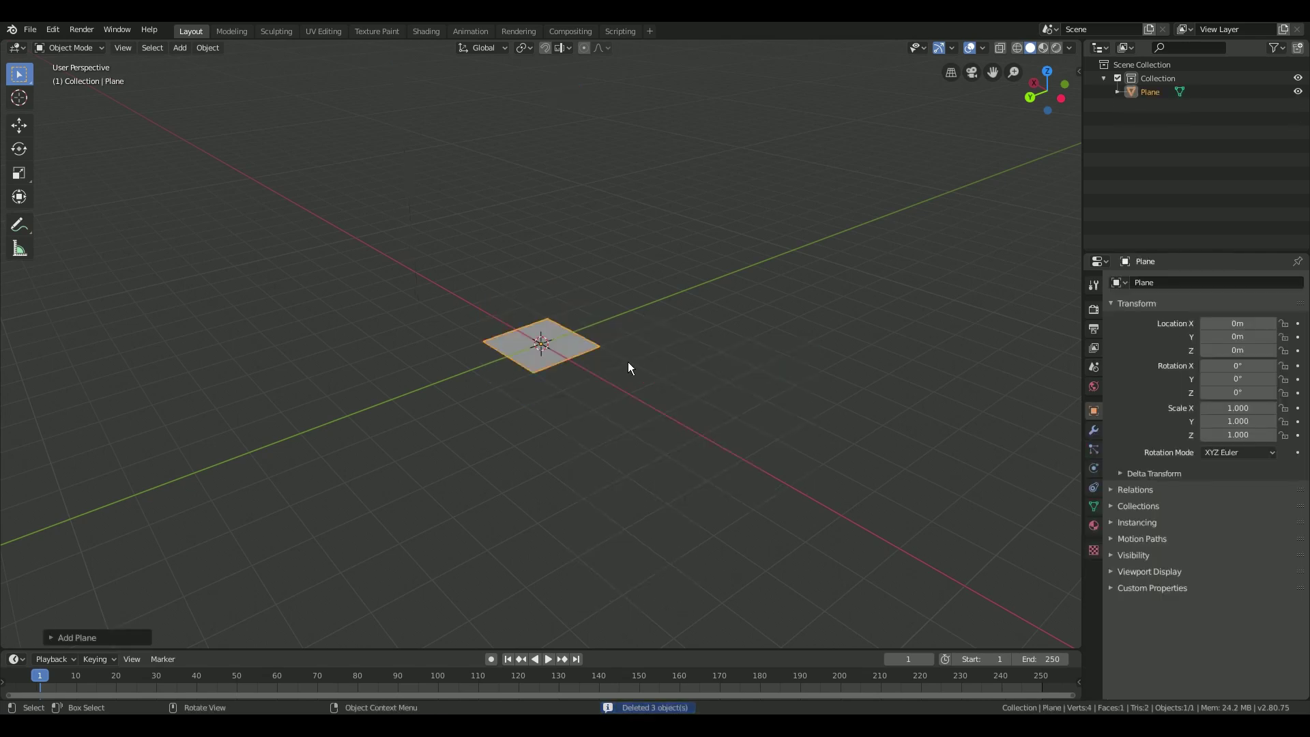
- Add a Subdivision Surface modifier to the plane and edit its subdivision levels
{"action": "left_click", "coordinate": [1093, 429]}
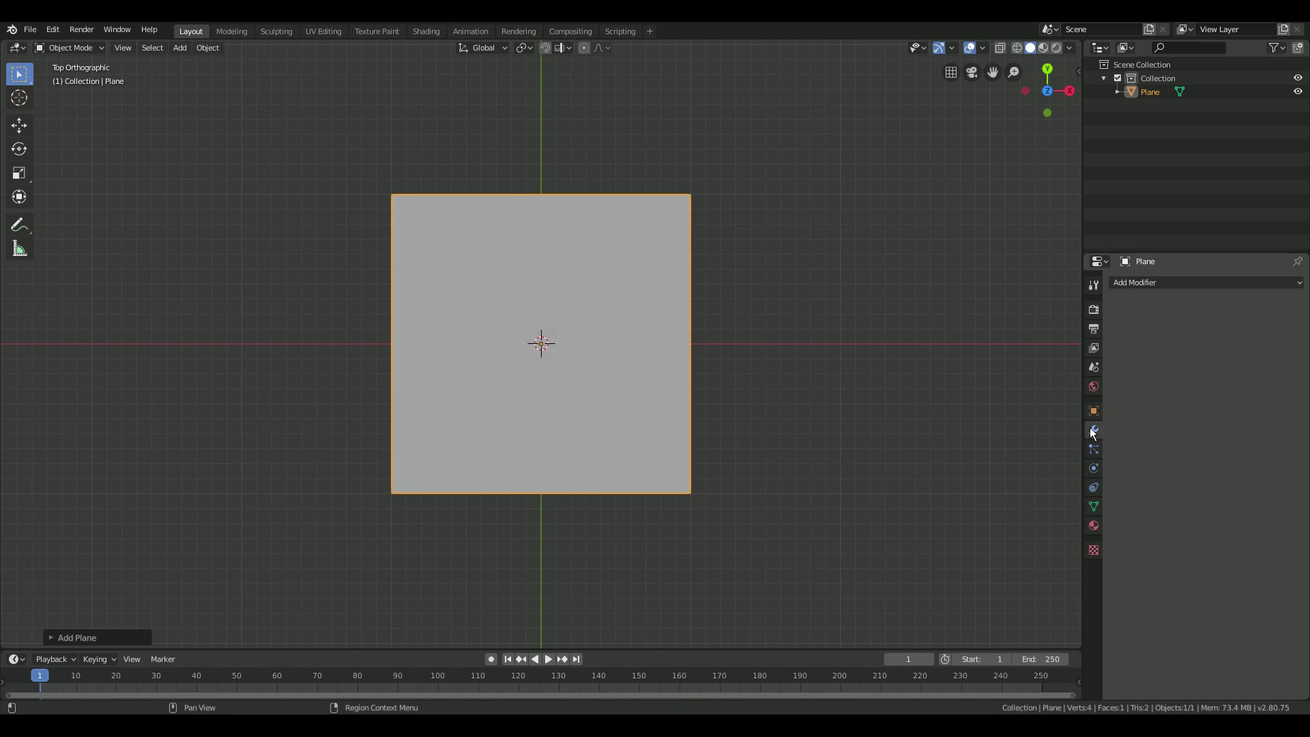
{"action": "left_click", "coordinate": [1167, 281]}
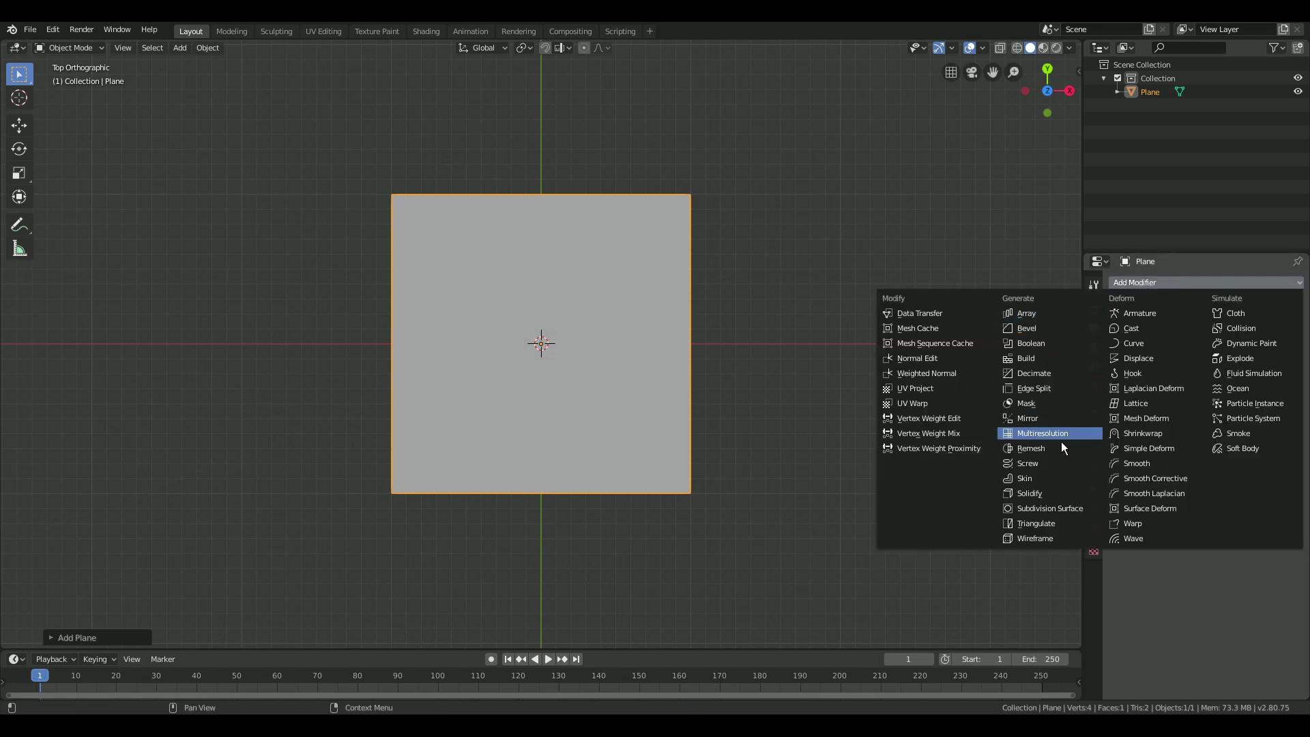
{"action": "left_click", "coordinate": [1066, 508]}
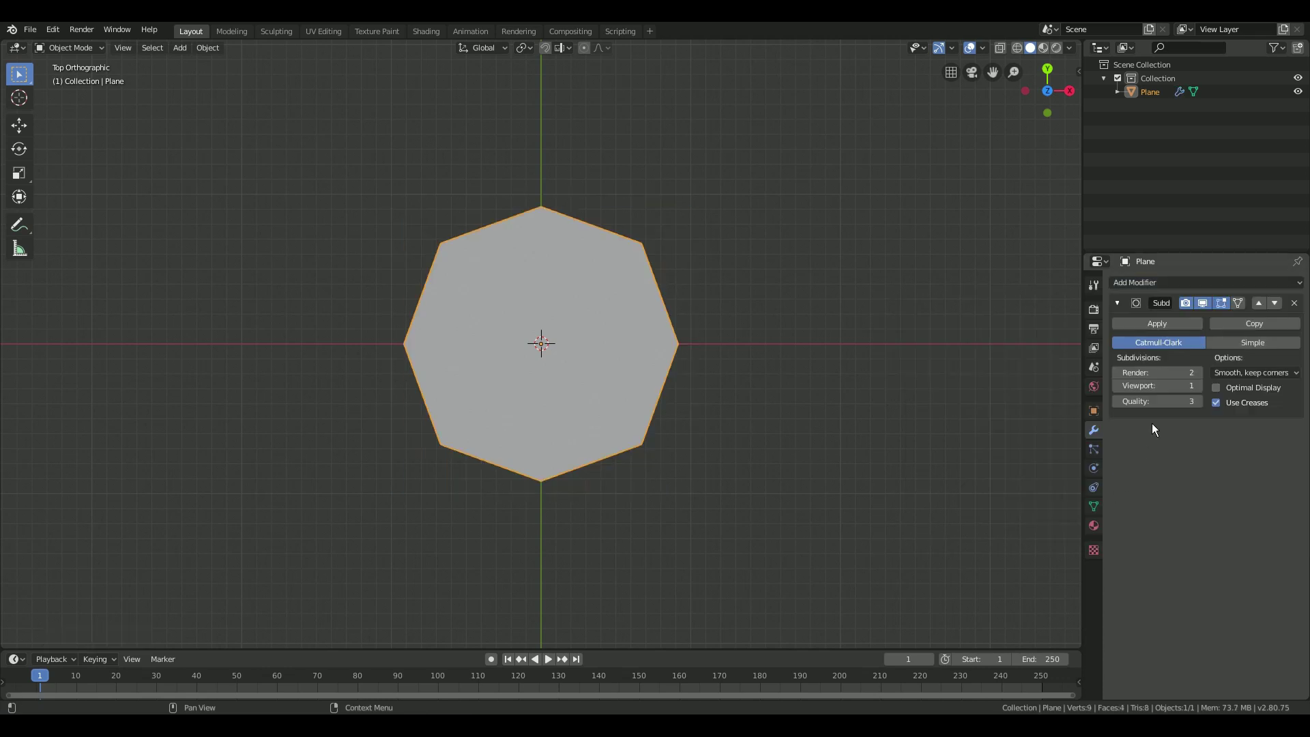
{"action": "left_click", "coordinate": [1178, 373]}
{"action": "key", "text": "BackSpace"}
{"action": "type", "text": "5"}
{"action": "key", "text": "Tab"}
{"action": "type", "text": "5"}
{"action": "key", "text": "Return"}
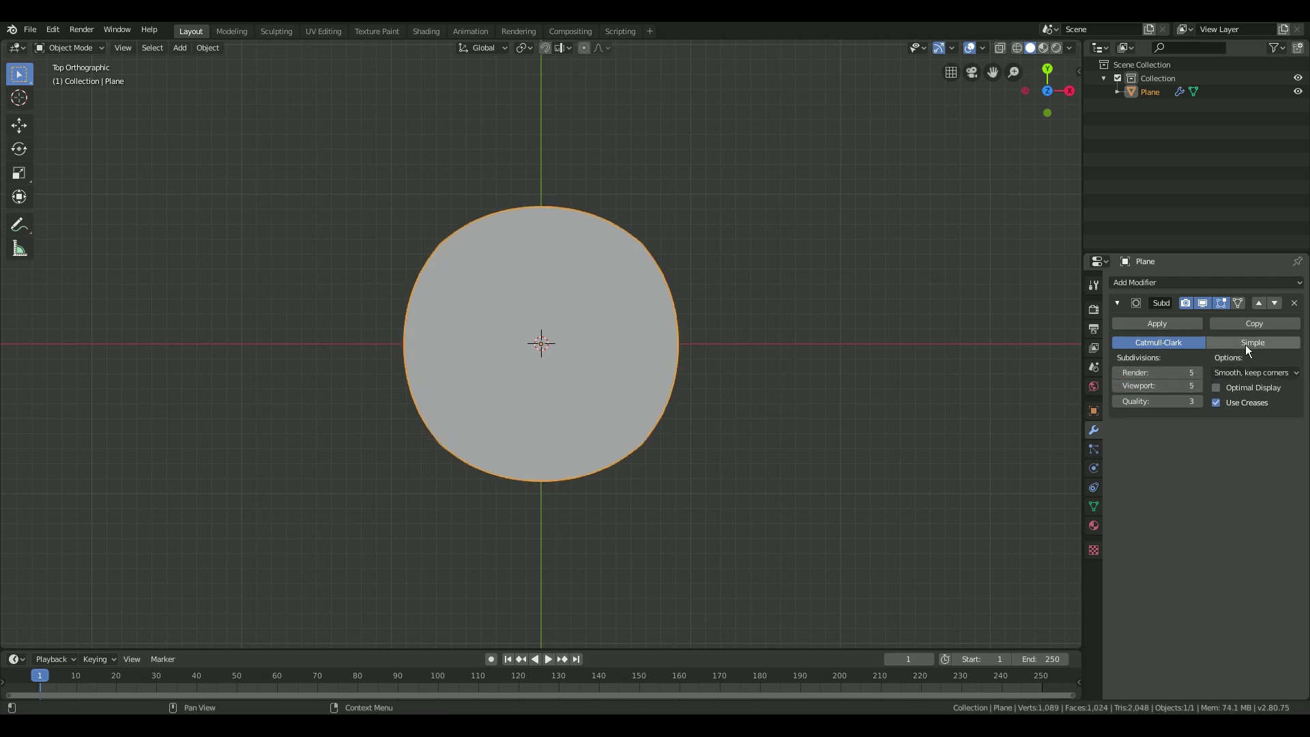
- Switch subdivision to Simple and set render and viewport levels to 10, in wireframe view
{"action": "left_click", "coordinate": [1254, 344]}
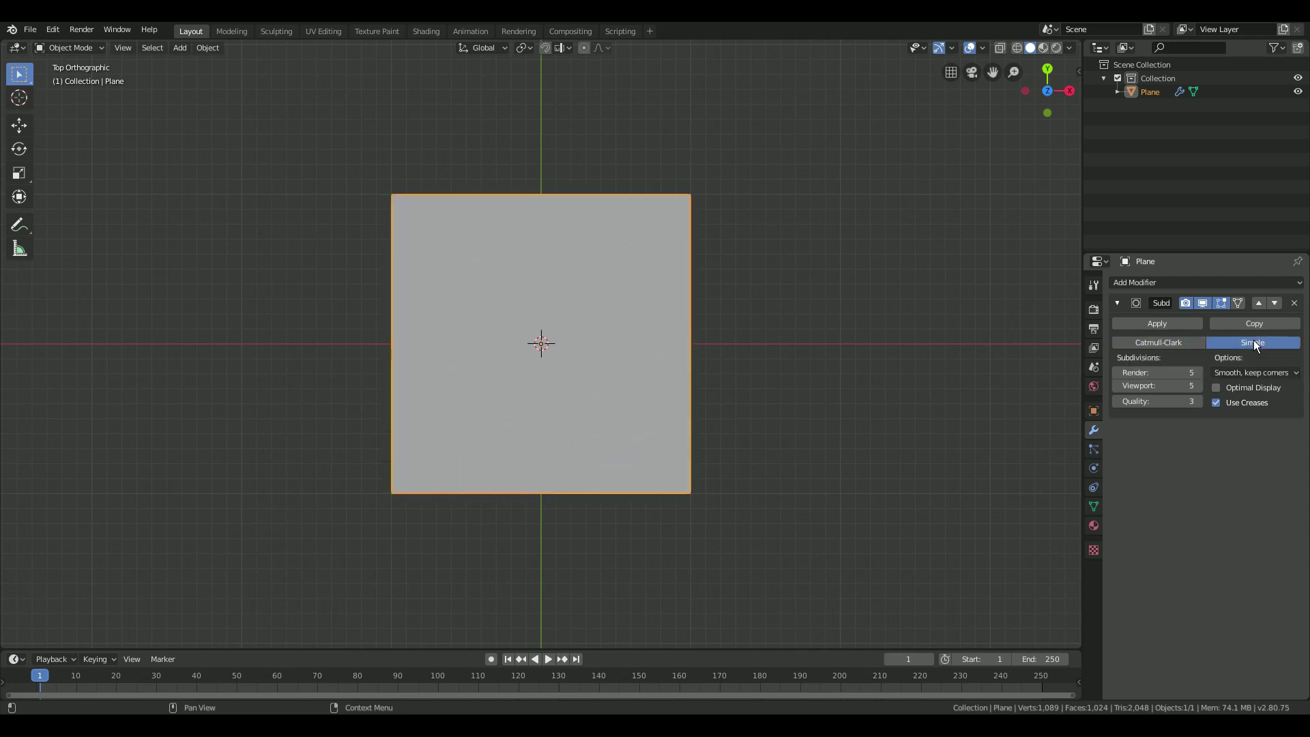
{"action": "key", "text": "shift+z"}
{"action": "left_click", "coordinate": [1162, 372]}
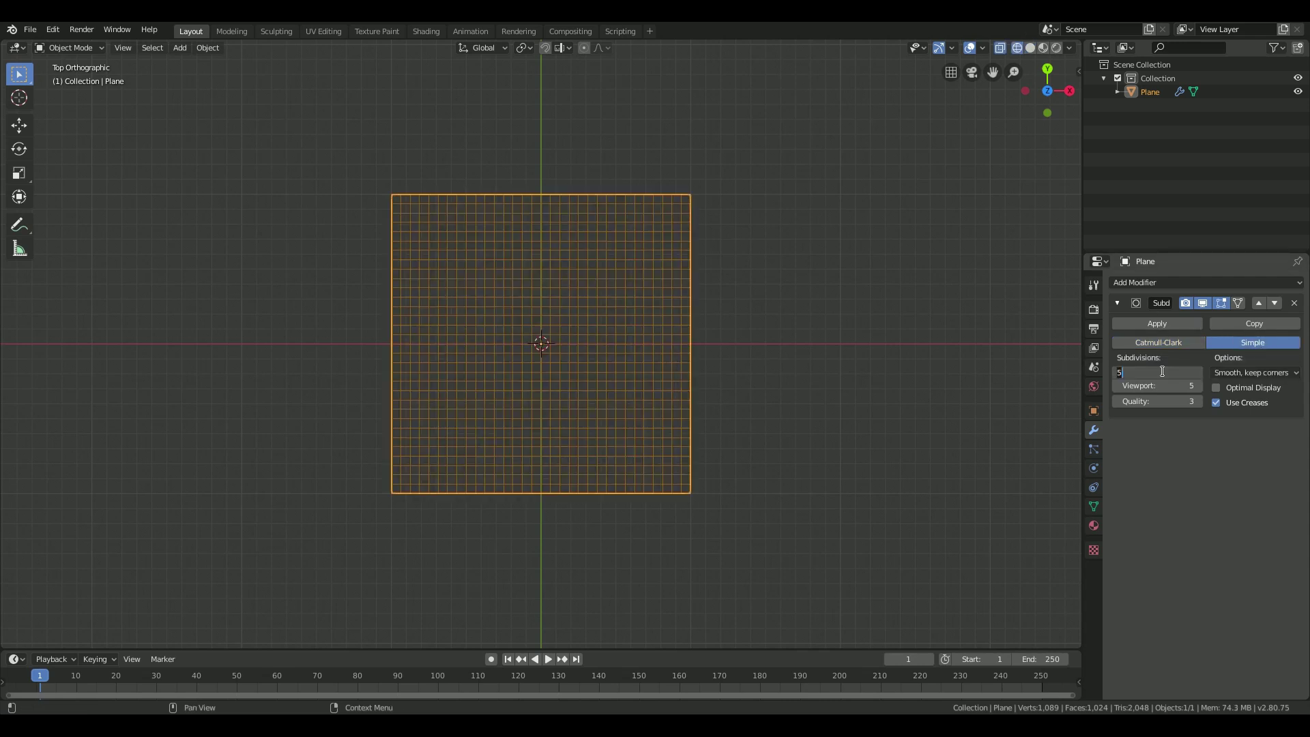
{"action": "type", "text": "10"}
{"action": "key", "text": "Return"}
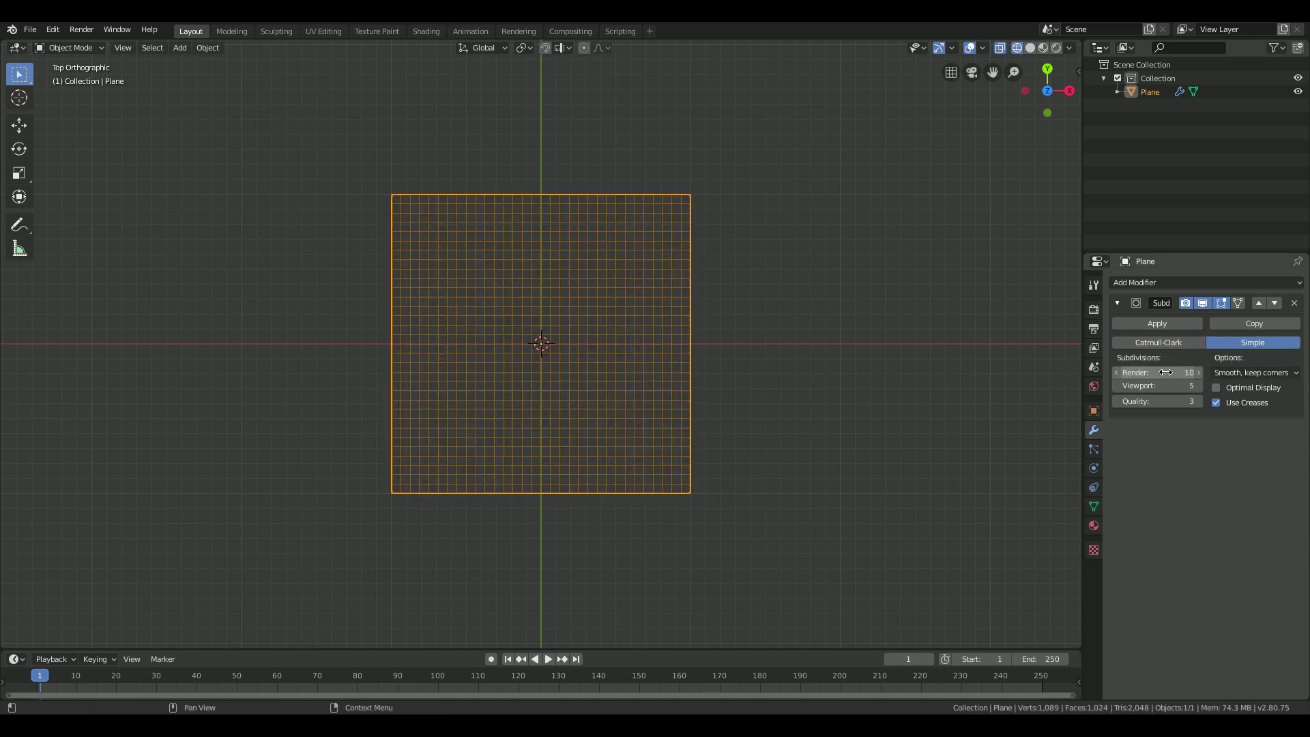
{"action": "left_click", "coordinate": [1159, 386]}
{"action": "type", "text": "10"}
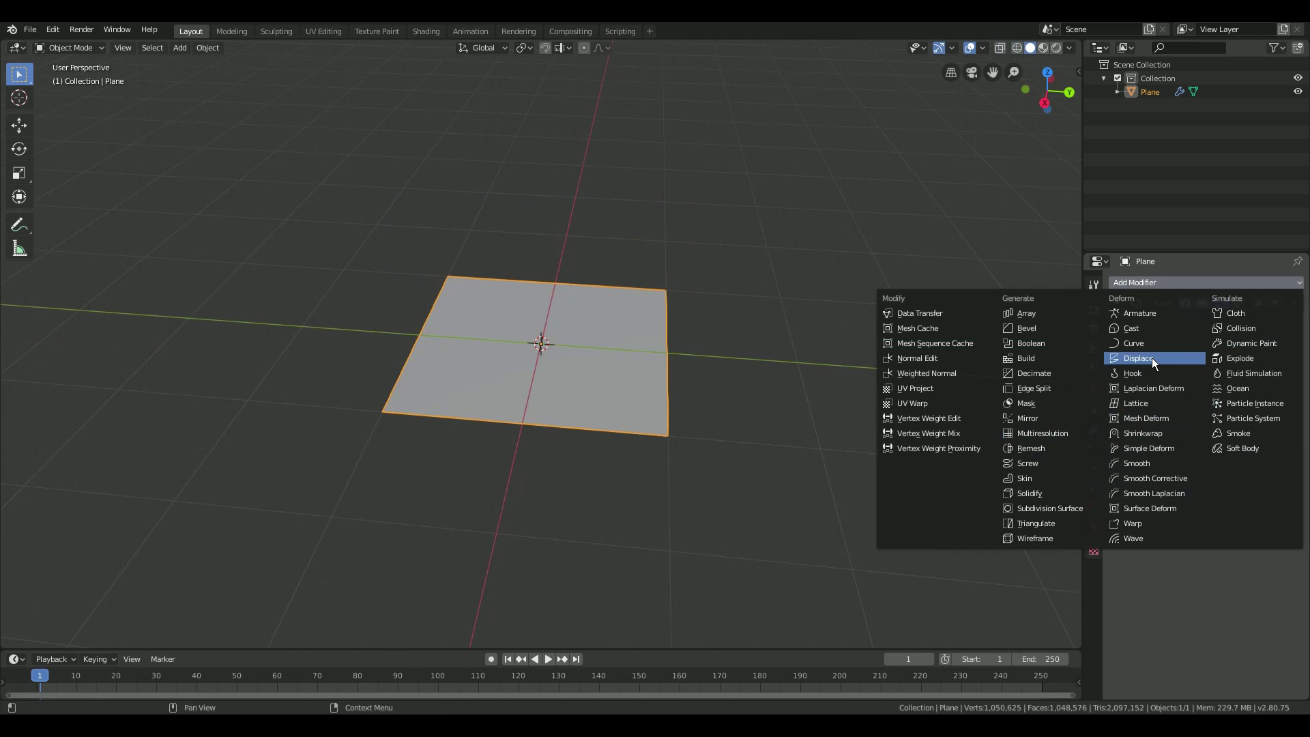
- Add a Displace modifier with a new texture and pick the Desktop PNG height map
{"action": "left_click", "coordinate": [1159, 347]}
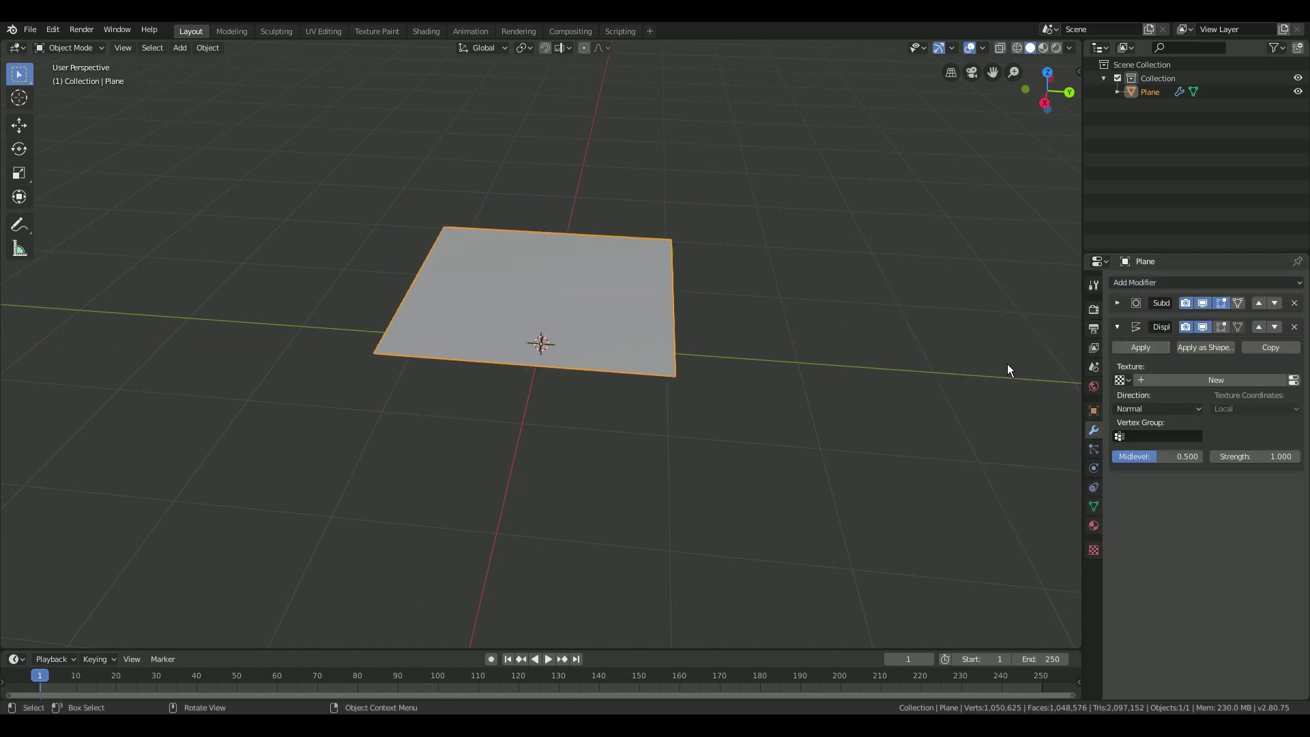
{"action": "left_click", "coordinate": [1258, 377]}
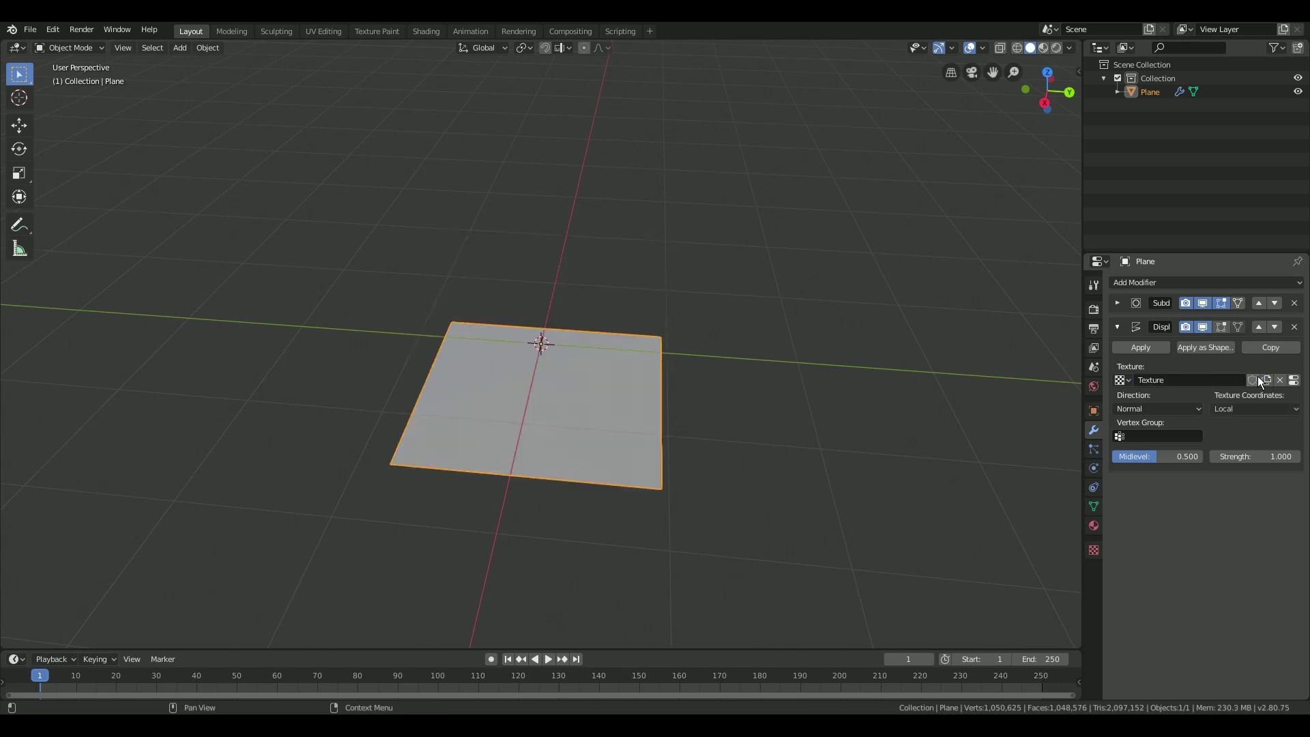
{"action": "left_click", "coordinate": [1295, 382]}
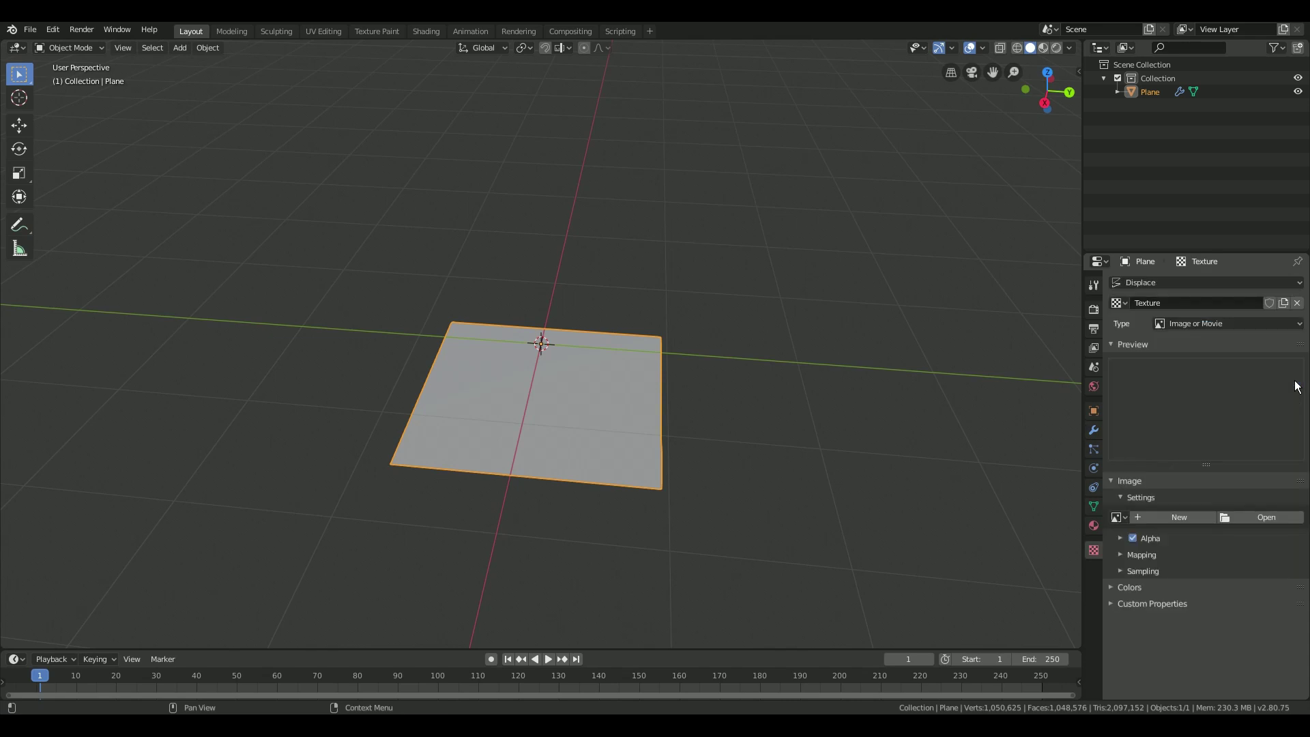
{"action": "left_click", "coordinate": [1261, 517]}
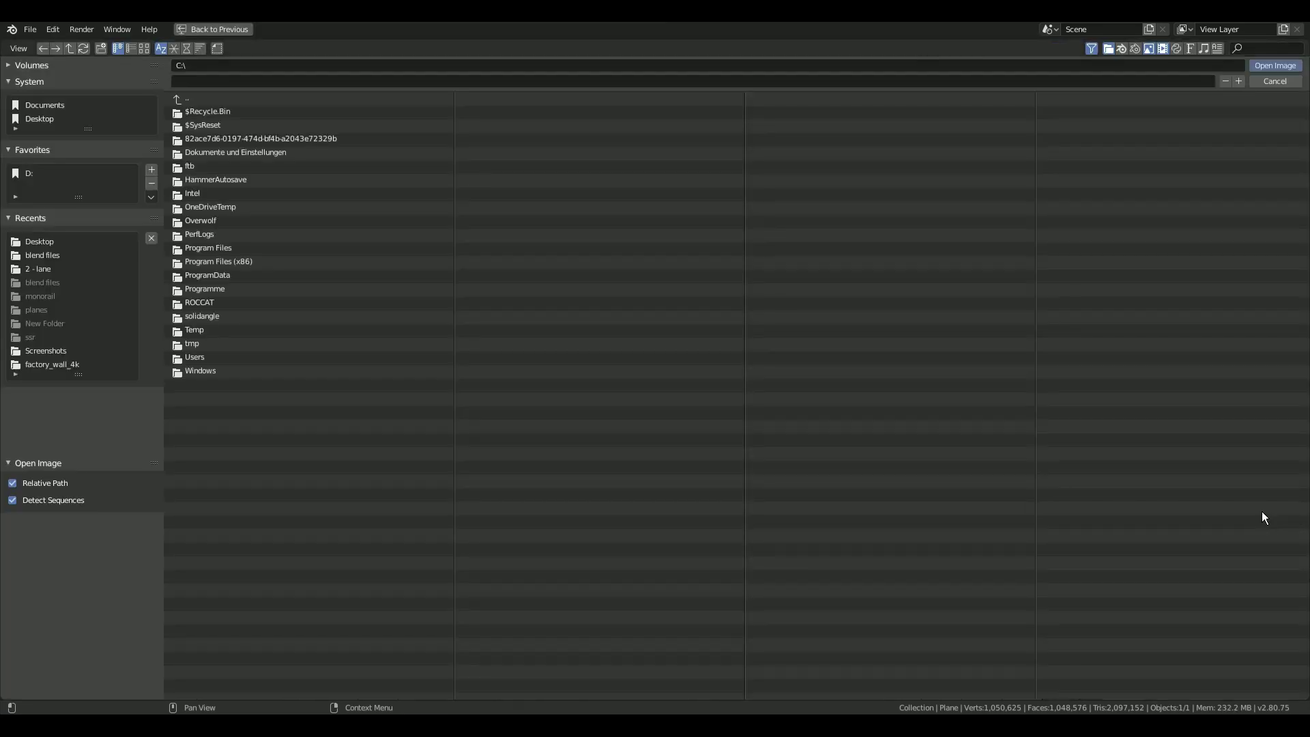
{"action": "left_click", "coordinate": [54, 242]}
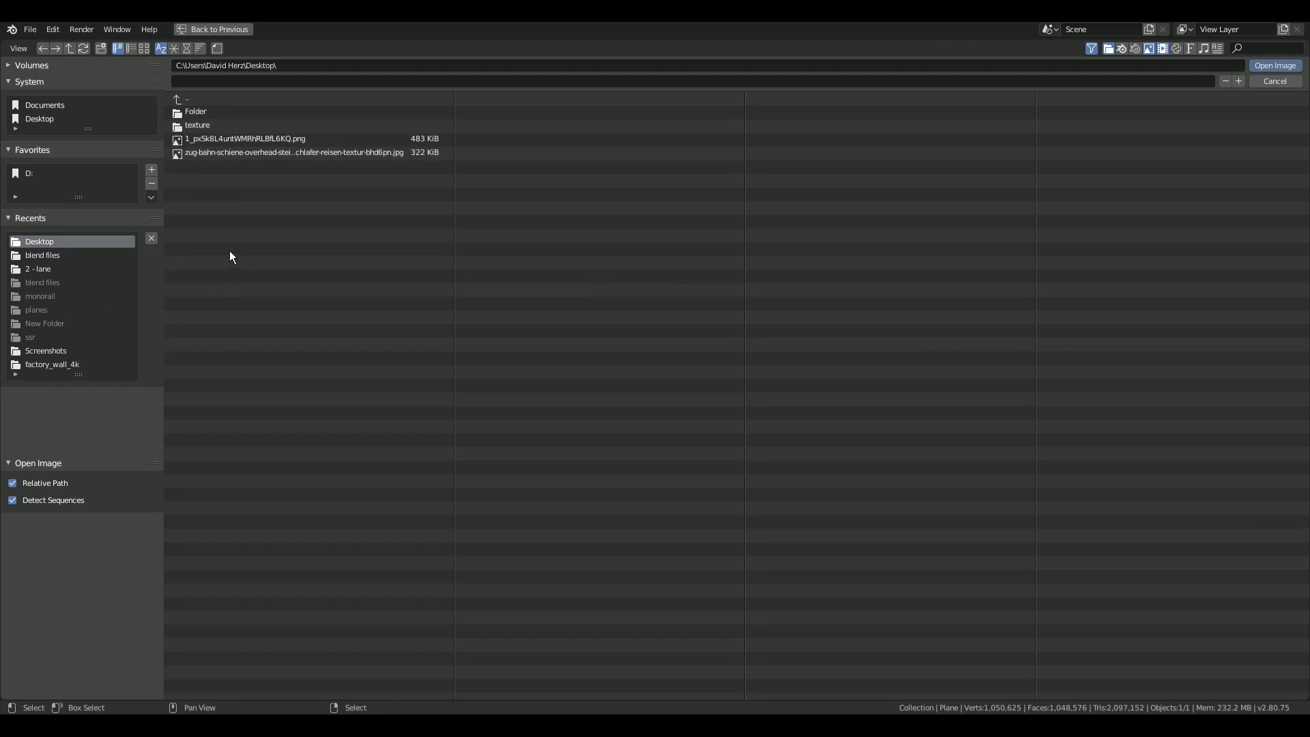
{"action": "left_click", "coordinate": [234, 136]}
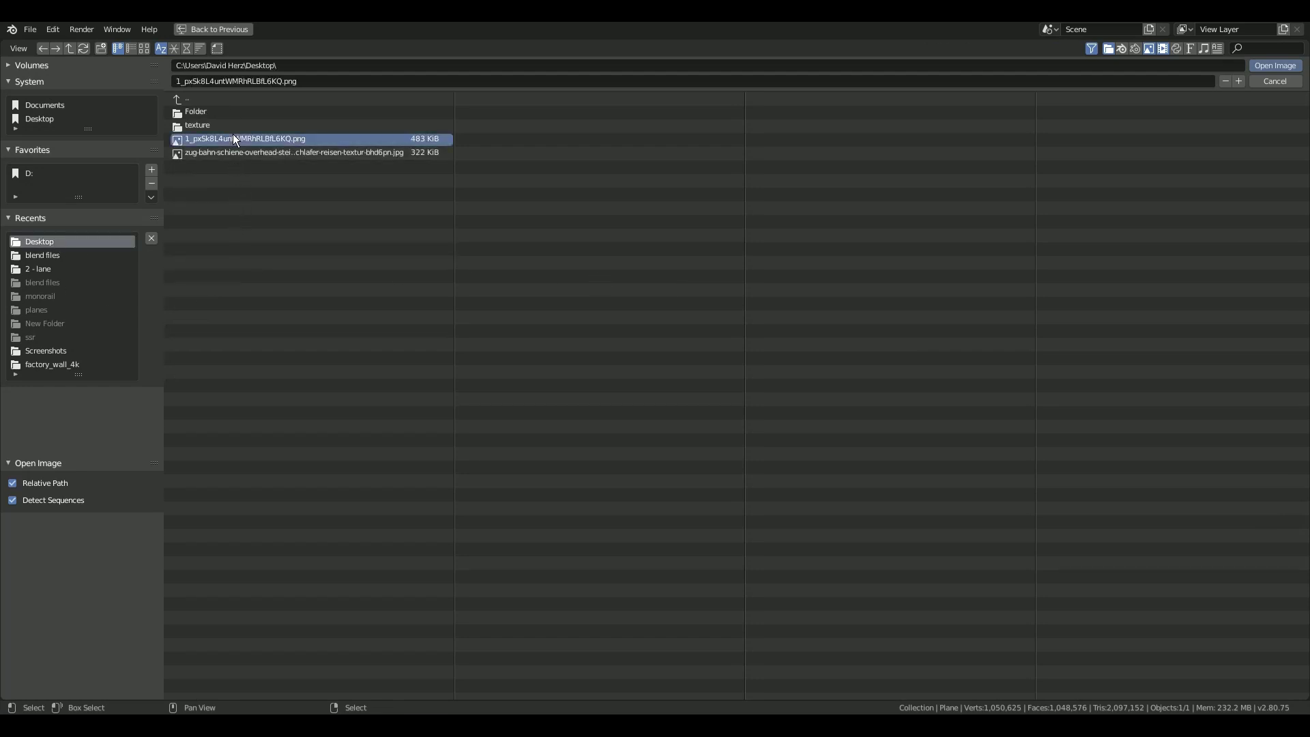
- Load the height-map image, set Displace strength to 0.25, and view the terrain from the front
{"action": "double_click", "coordinate": [224, 142]}
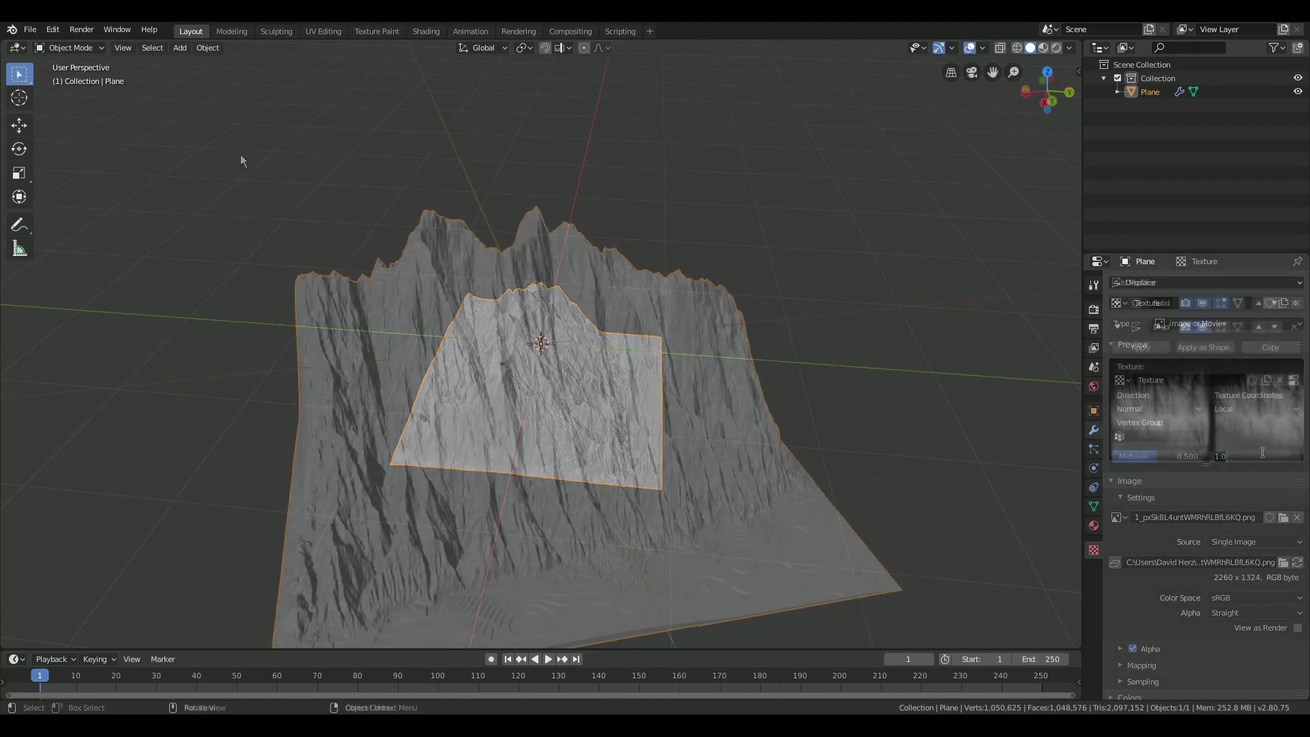
{"action": "left_click", "coordinate": [1261, 451]}
{"action": "type", "text": "5"}
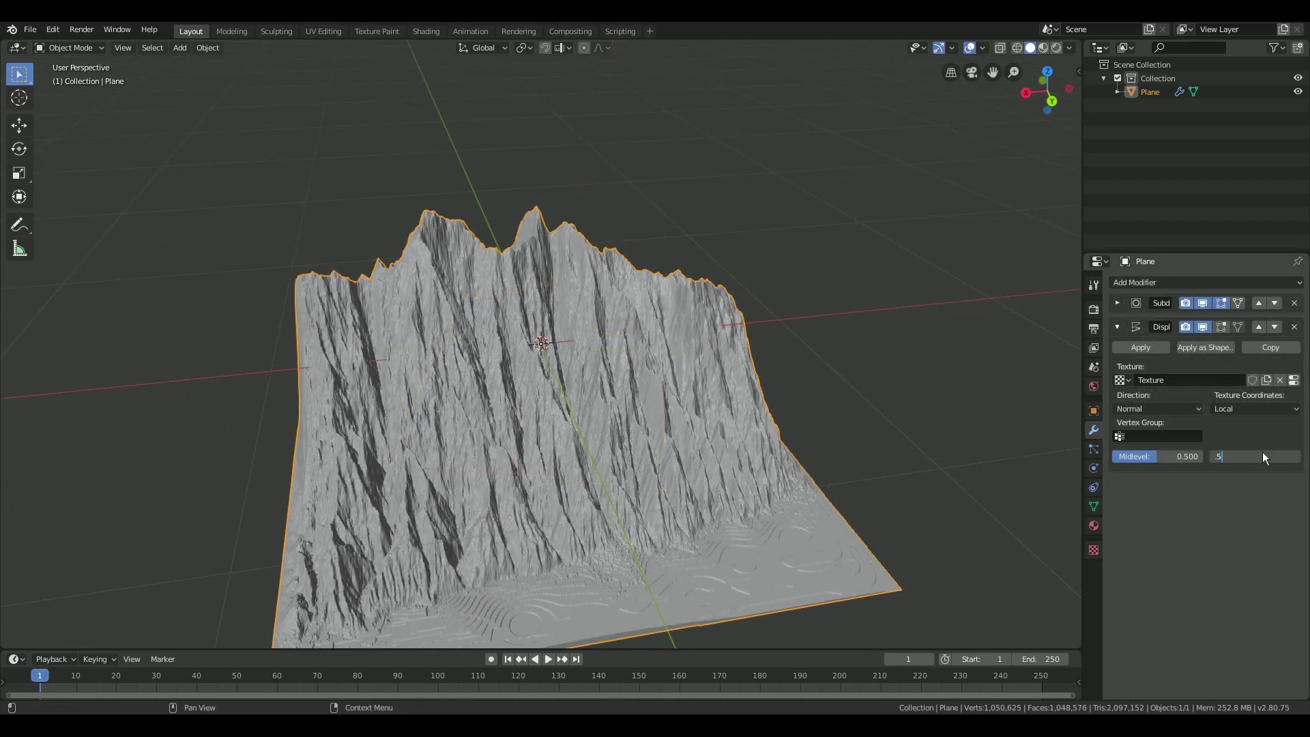
{"action": "key", "text": "Return"}
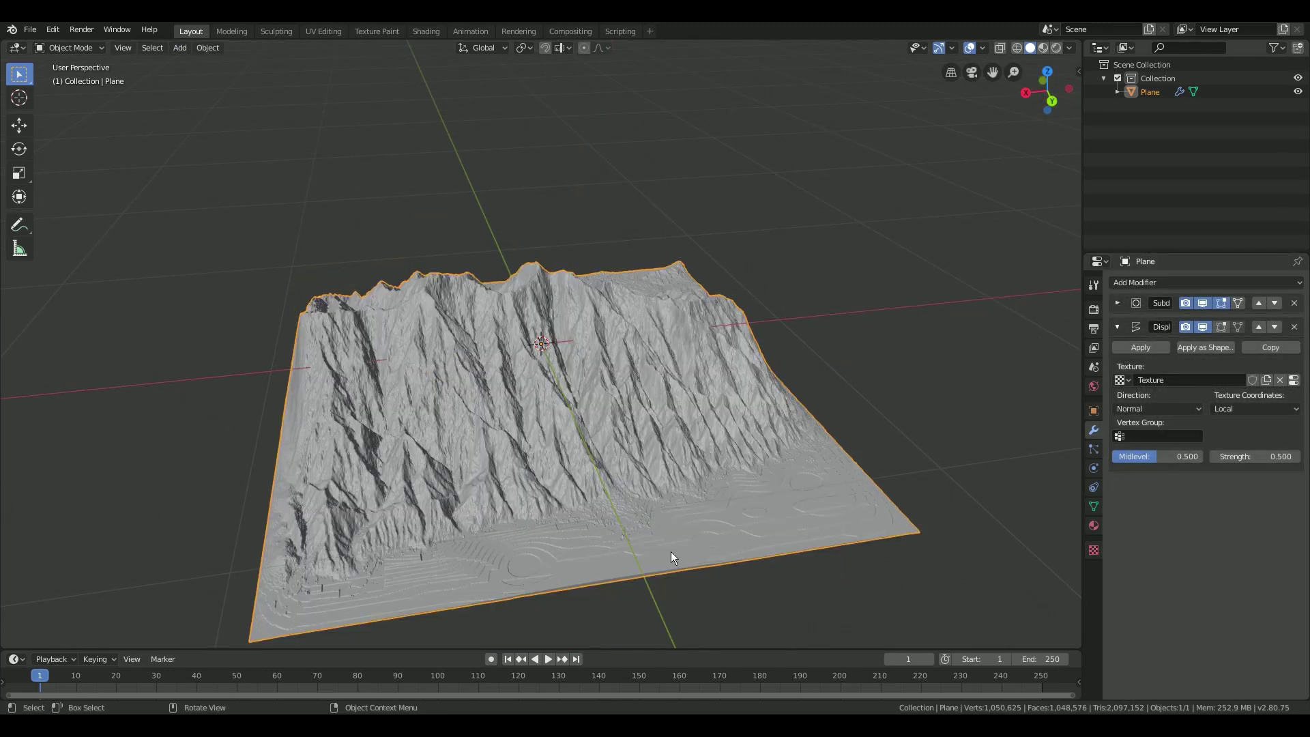
{"action": "mouse_move", "coordinate": [659, 552]}
{"action": "middle_mouse_down"}
{"action": "mouse_move", "coordinate": [789, 511]}
{"action": "mouse_move", "coordinate": [939, 525]}
{"action": "mouse_move", "coordinate": [640, 522]}
{"action": "middle_mouse_up"}
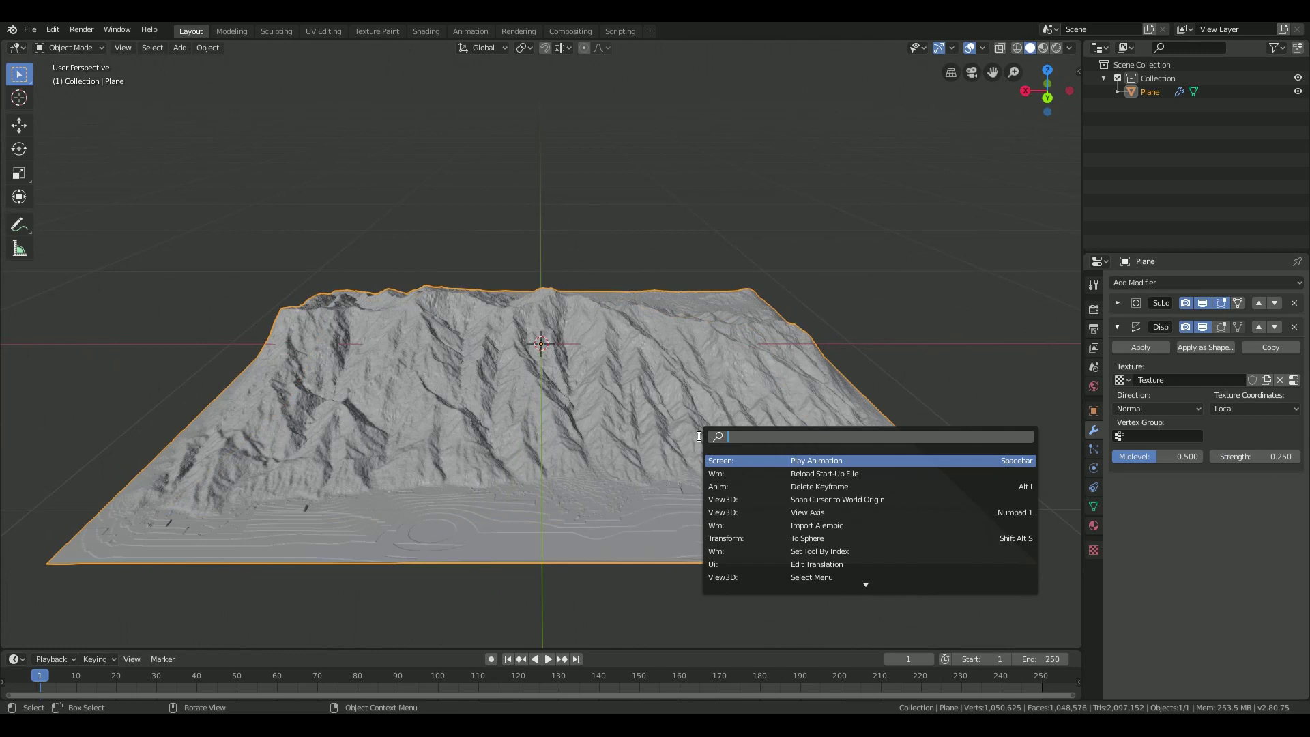
{"action": "type", "text": "sha"}
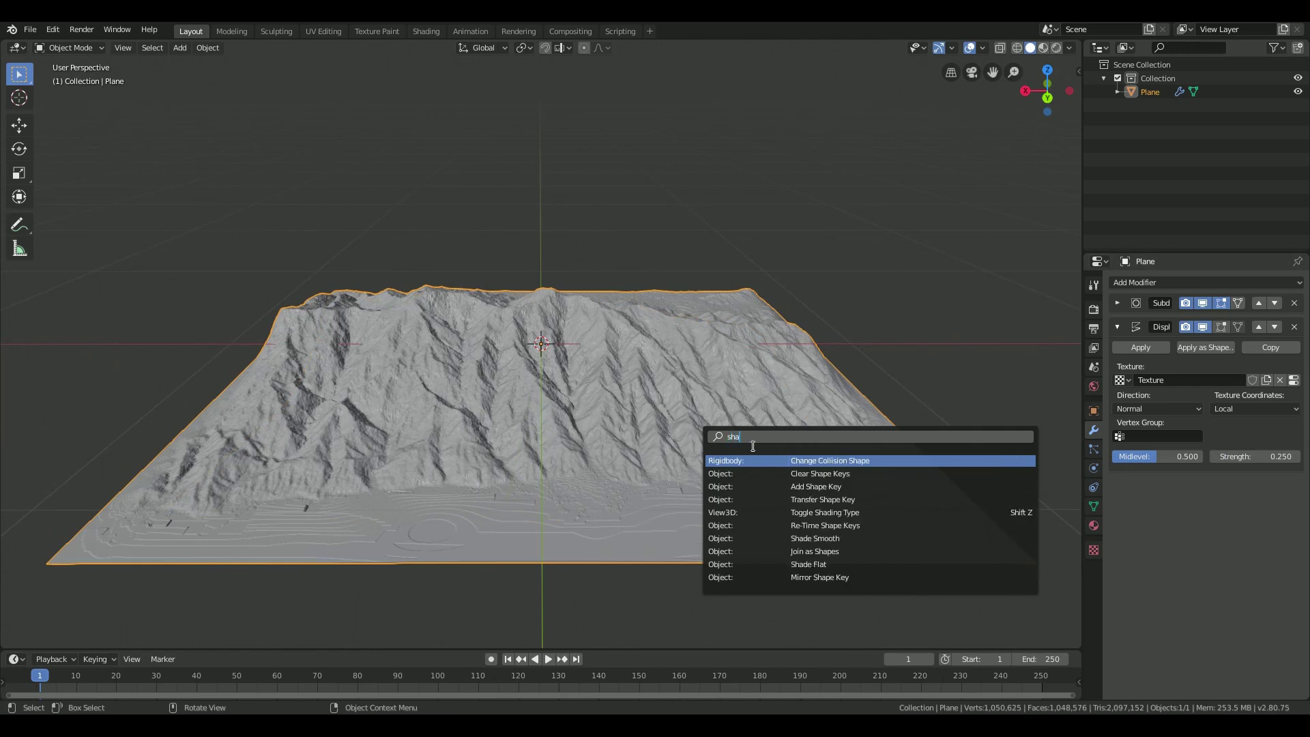
{"action": "type", "text": "de"}
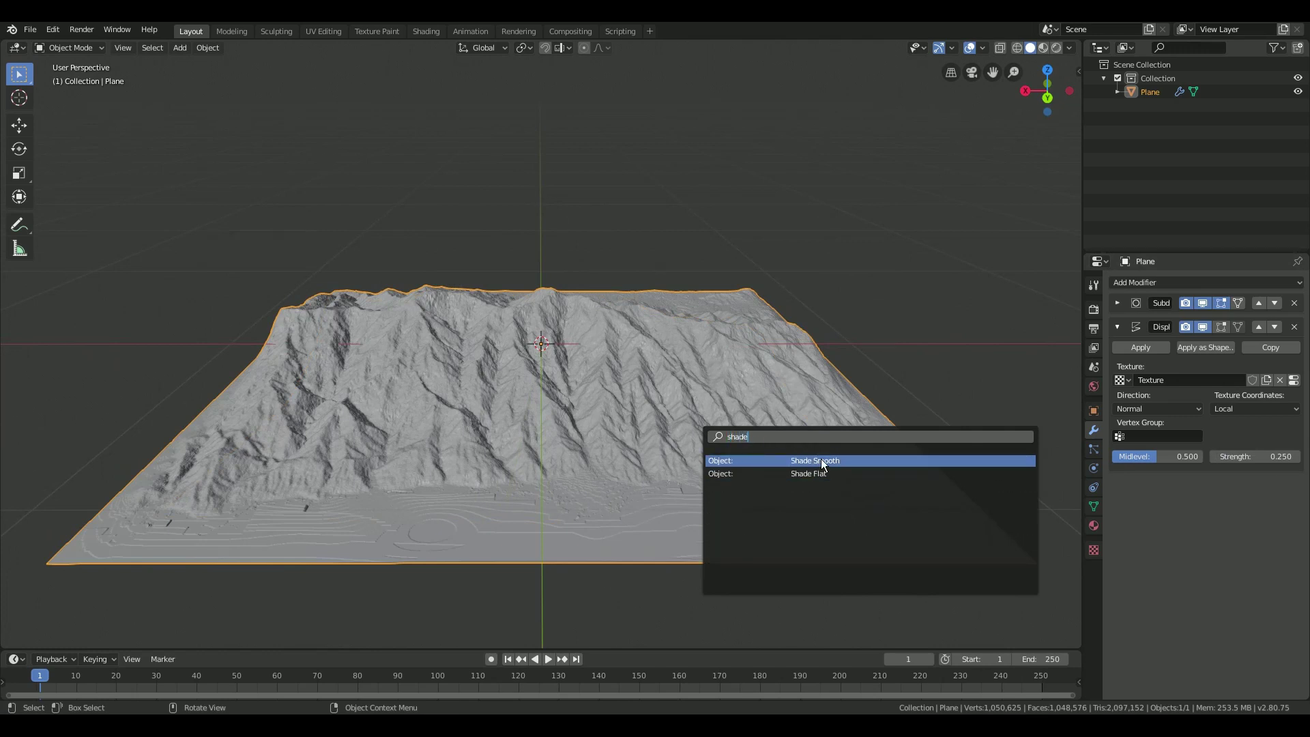